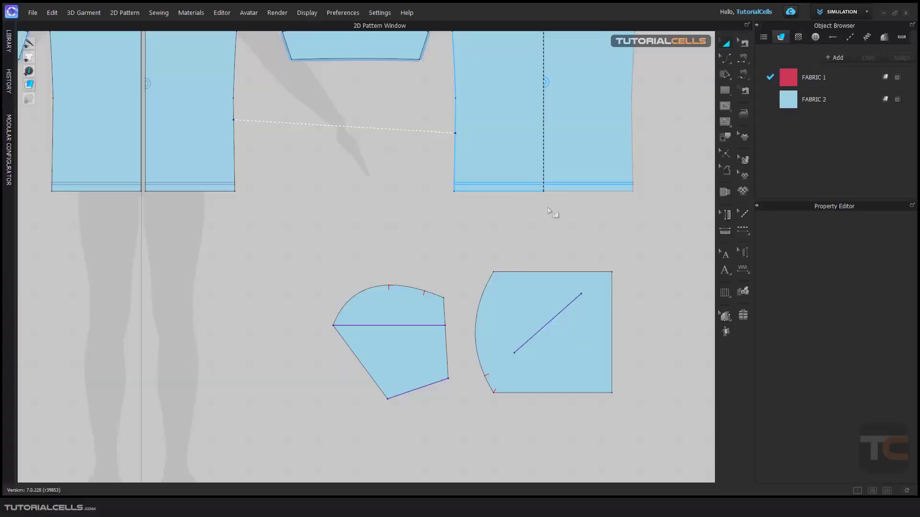
# Add a Pattern Annotation reading 'flkjffkjf' inside the square pattern piece
pyautogui.click(724, 272)
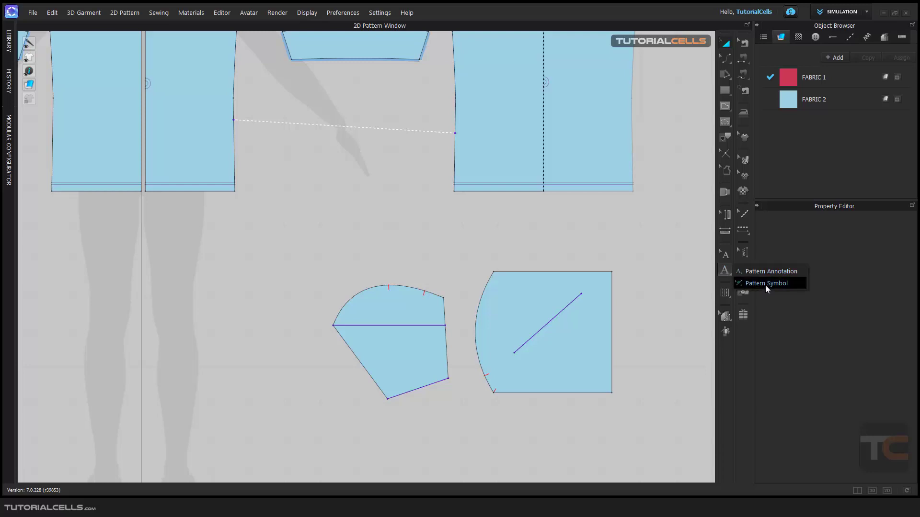
pyautogui.moveTo(541, 237); pyautogui.dragTo(534, 265, button='middle')
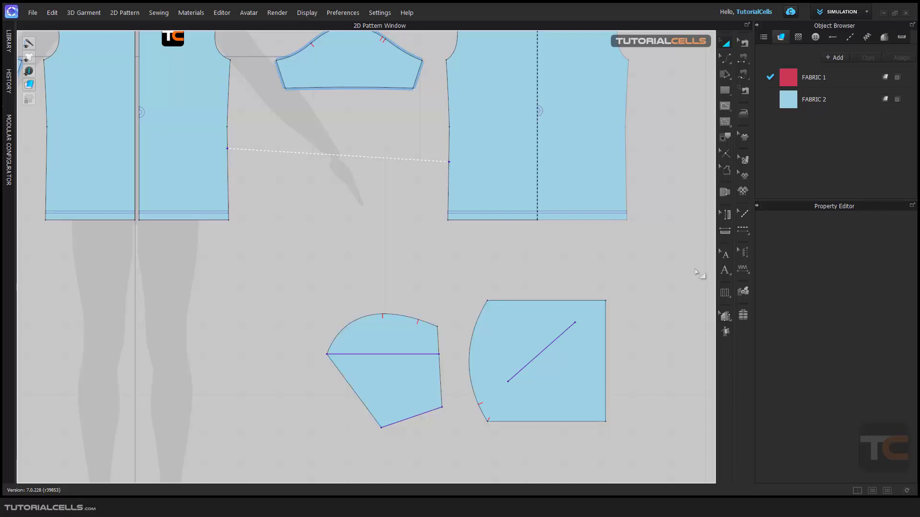
pyautogui.click(723, 270)
pyautogui.click(744, 271)
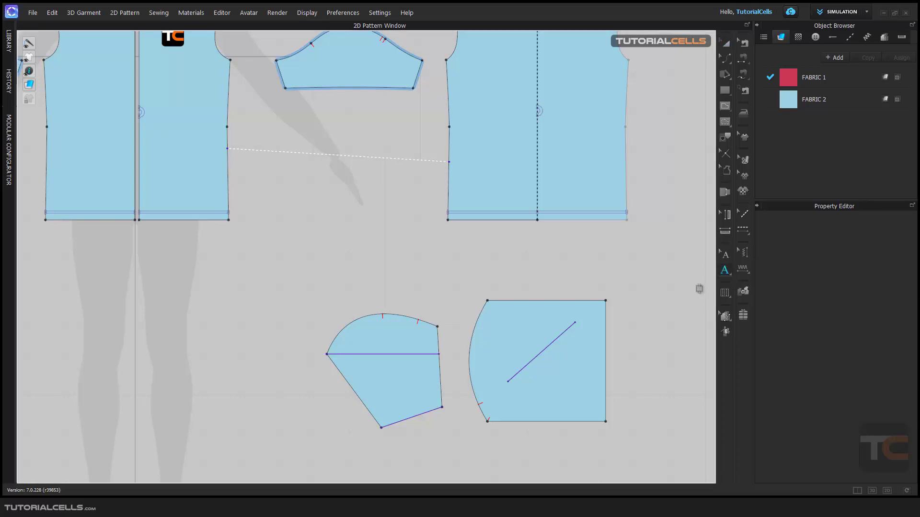
pyautogui.click(499, 334)
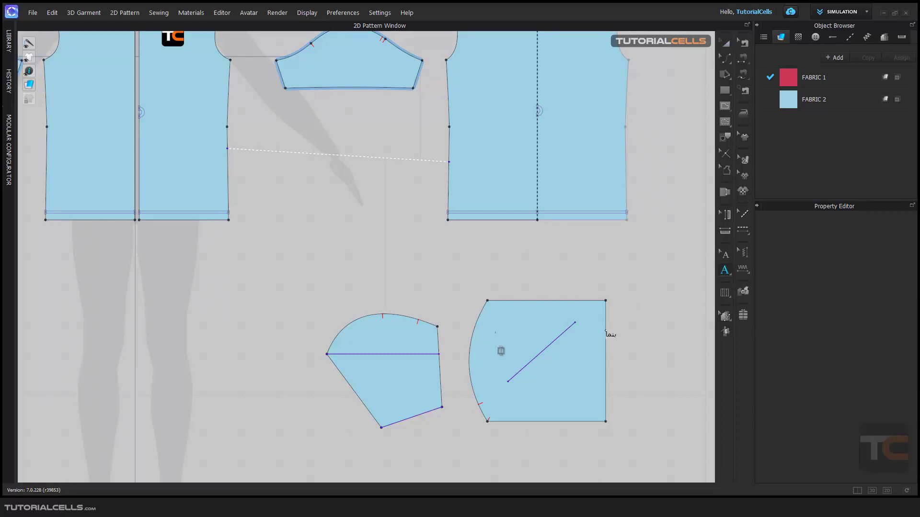
pyautogui.write('flkjffkjf')
pyautogui.click(506, 334)
# Move the 'flkjffkjf' label up toward the top-left of the square piece
pyautogui.click(725, 254)
pyautogui.moveTo(513, 341); pyautogui.dragTo(513, 325)
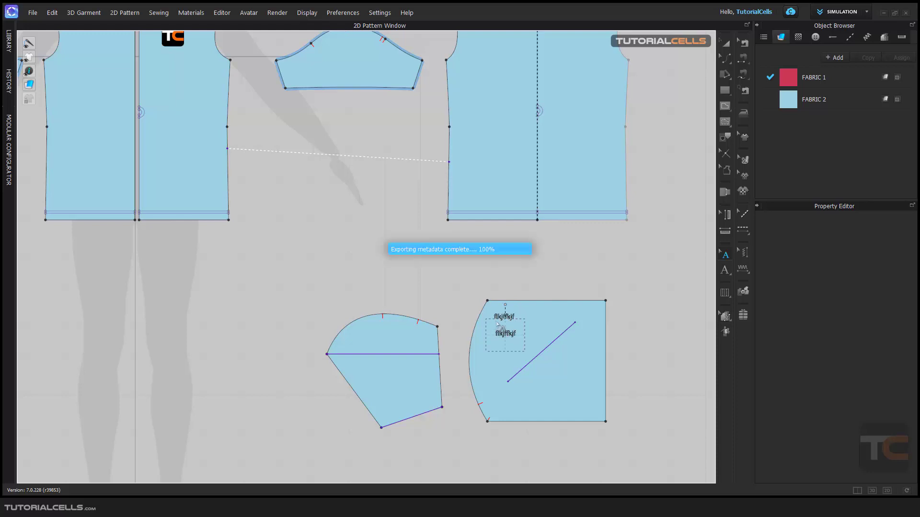
pyautogui.moveTo(503, 322); pyautogui.dragTo(502, 322)
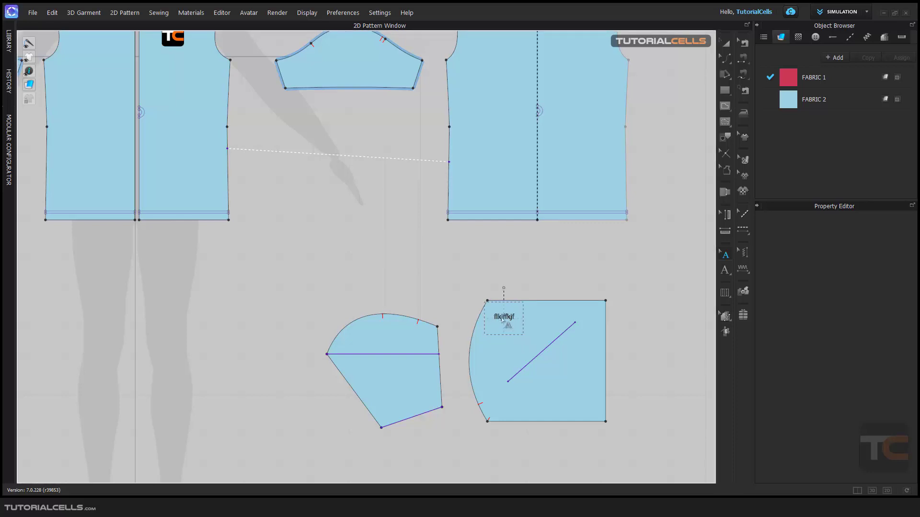
pyautogui.moveTo(503, 320); pyautogui.dragTo(514, 332)
pyautogui.rightClick(514, 328)
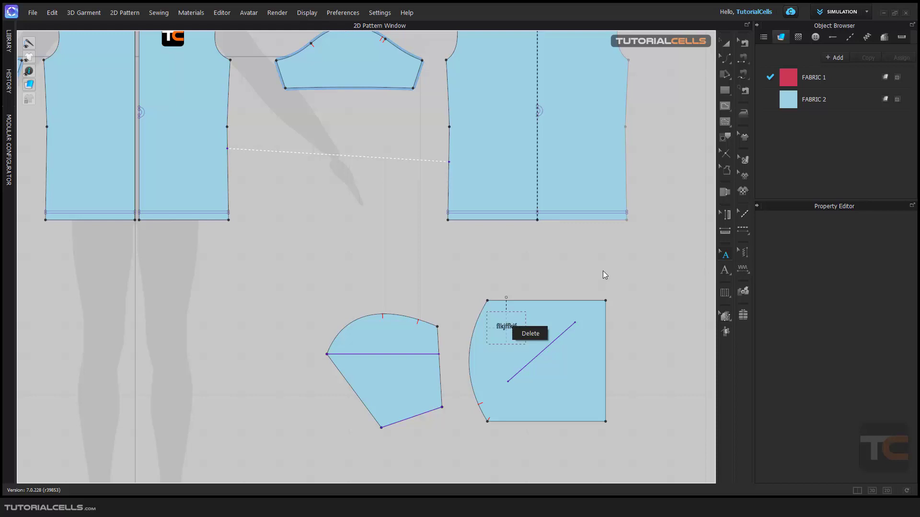
# Edit the square piece's 'flkjffkjf' label so it reads 'cvvflkjffkjf'
pyautogui.click(599, 244)
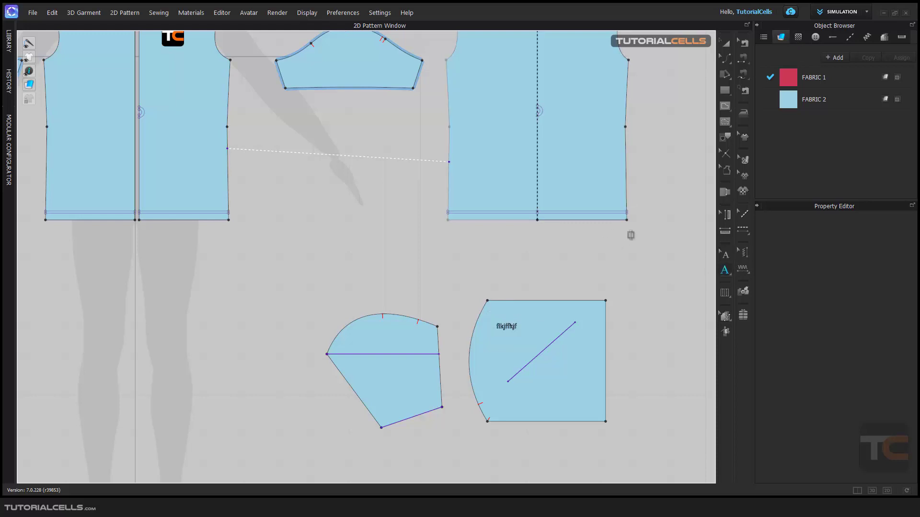
pyautogui.click(723, 276)
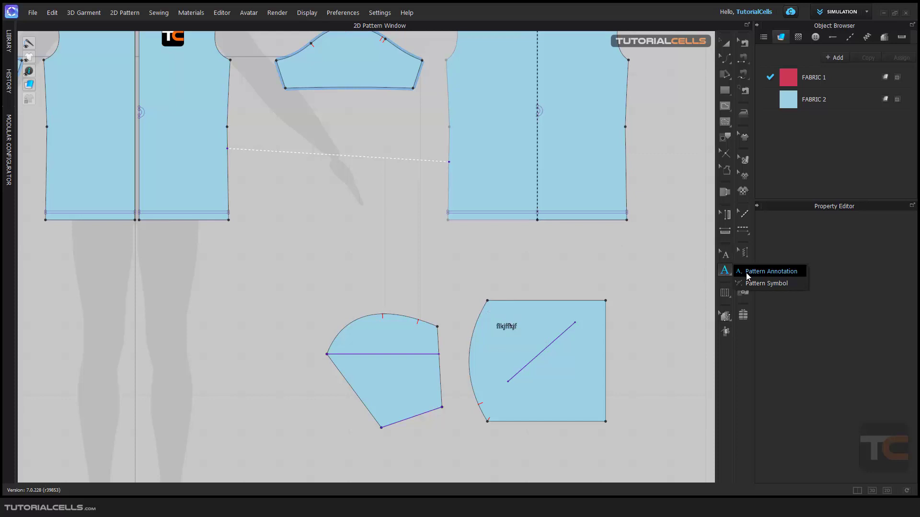
pyautogui.click(766, 271)
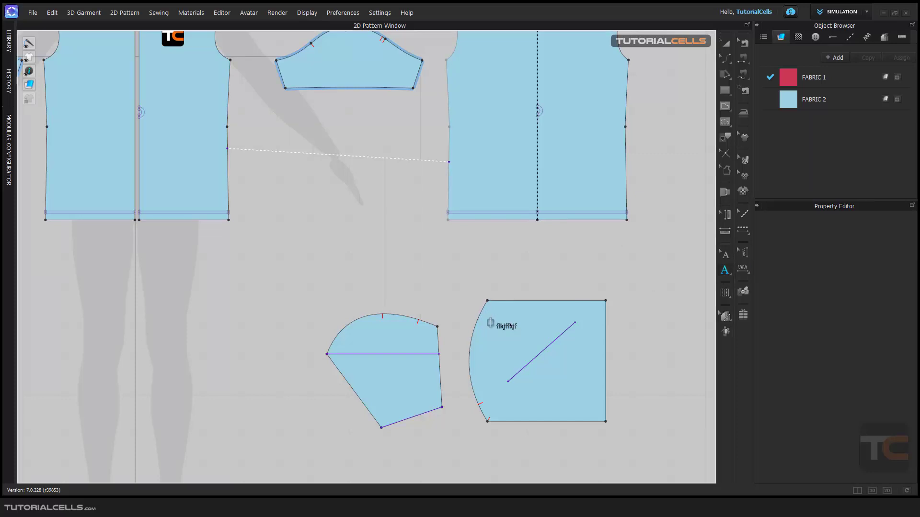
pyautogui.click(507, 327)
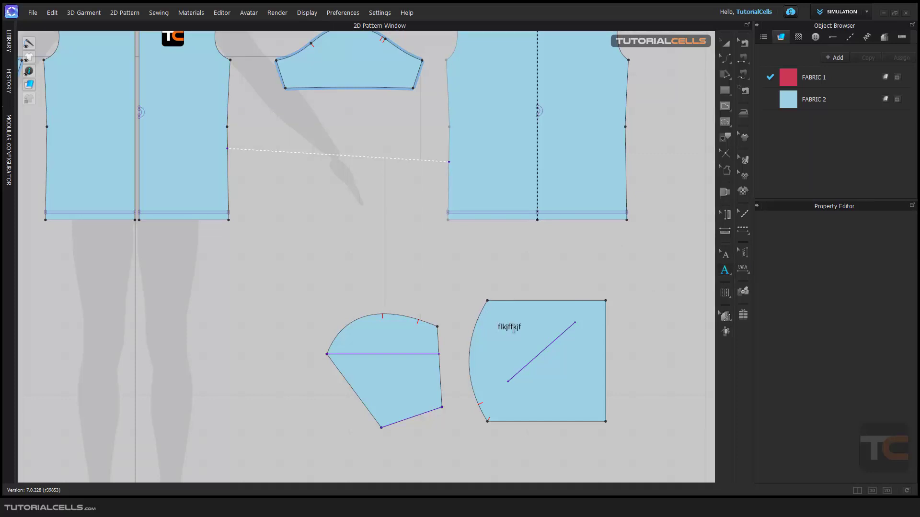
pyautogui.doubleClick(515, 330)
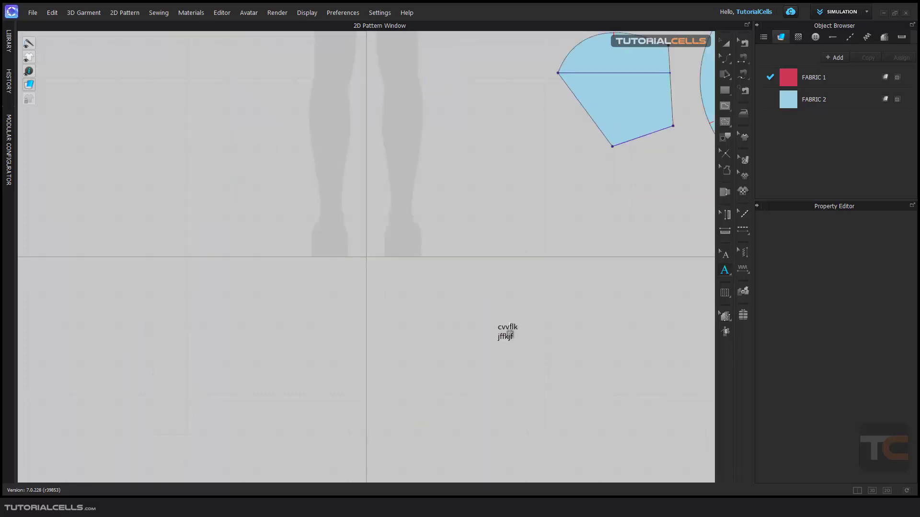
pyautogui.click(503, 332)
# Center the two lower pieces and type the annotation 'ghghh' on the fan-shaped left piece
pyautogui.click(463, 288)
pyautogui.scroll(-6, 468, 295)
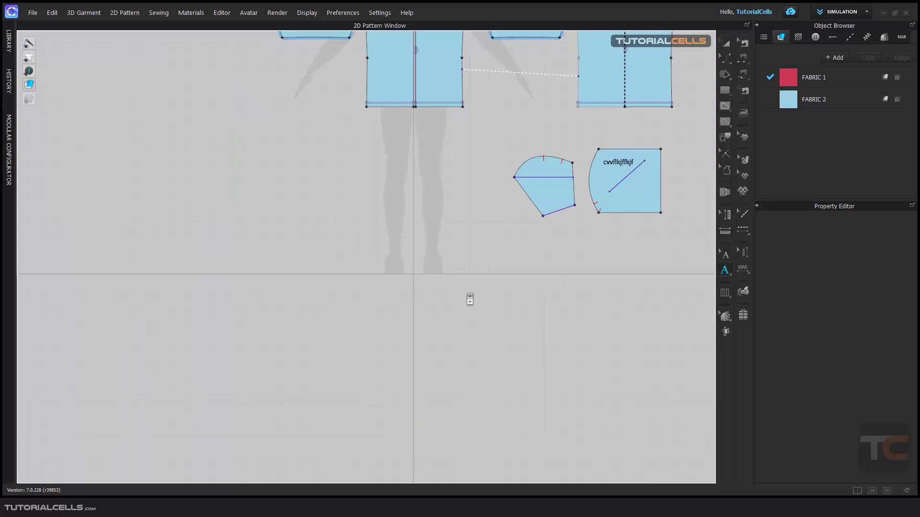
pyautogui.scroll(7, 499, 273)
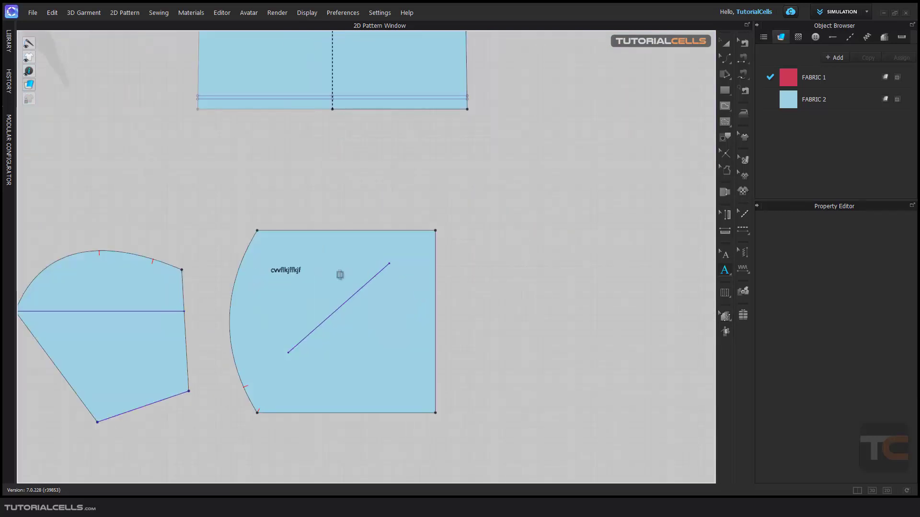
pyautogui.moveTo(341, 274); pyautogui.dragTo(460, 263, button='right')
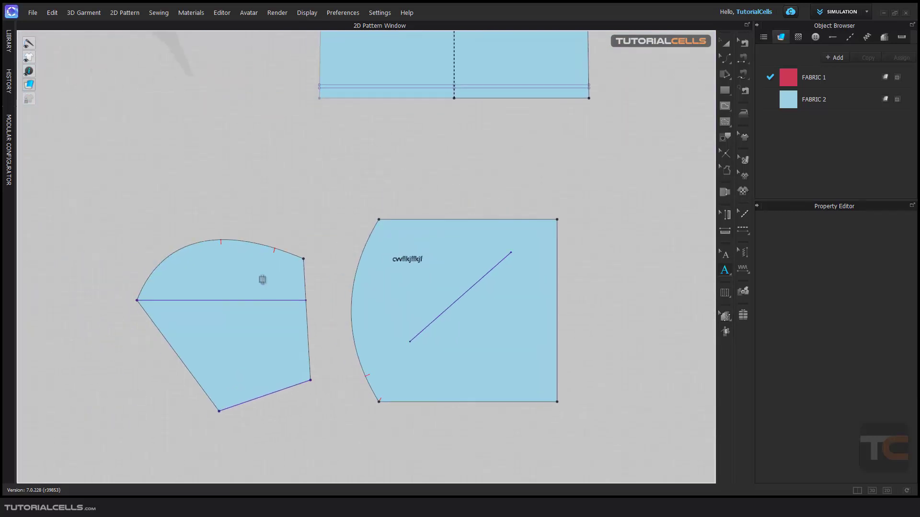
pyautogui.click(263, 207)
pyautogui.click(454, 286)
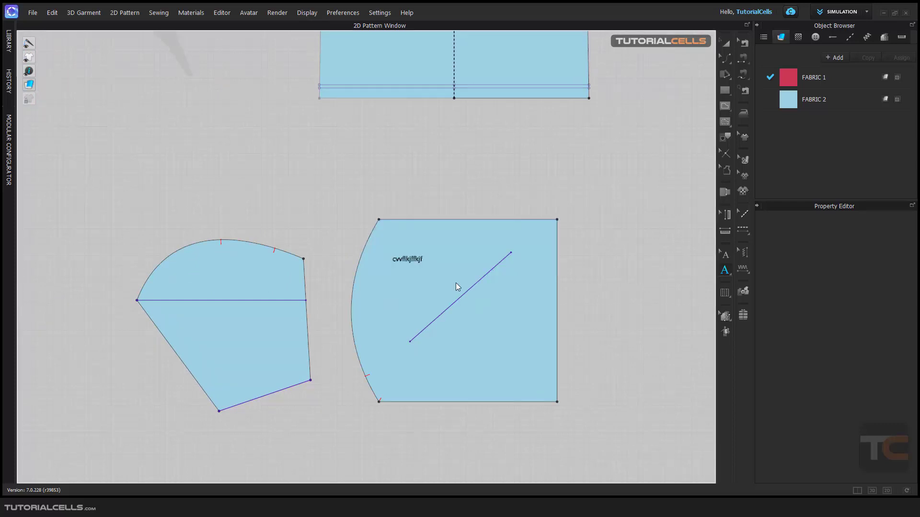
pyautogui.write('g')
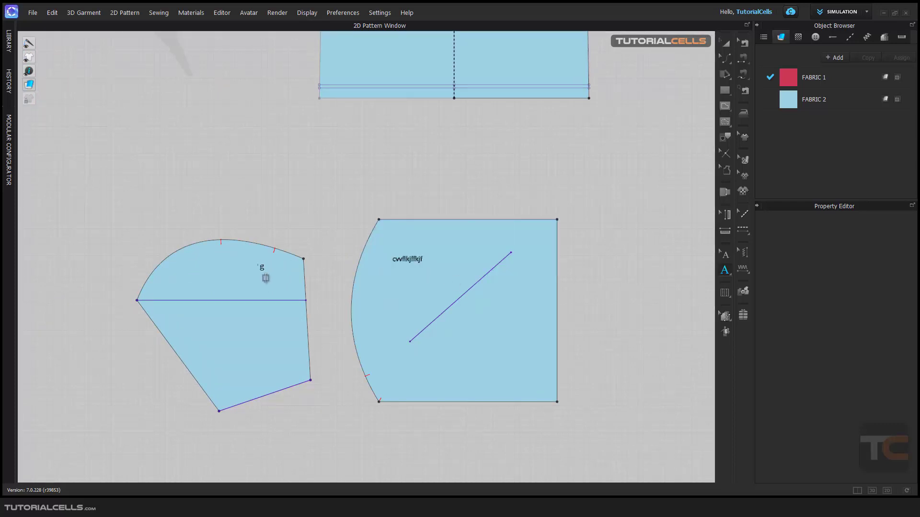
pyautogui.write('hghh')
# Move the 'cvvflkjffkjf' annotation to the right and tilt it at an angle
pyautogui.click(725, 260)
pyautogui.click(410, 266)
pyautogui.moveTo(412, 267); pyautogui.dragTo(449, 263)
pyautogui.moveTo(439, 230); pyautogui.dragTo(425, 260)
pyautogui.click(725, 269)
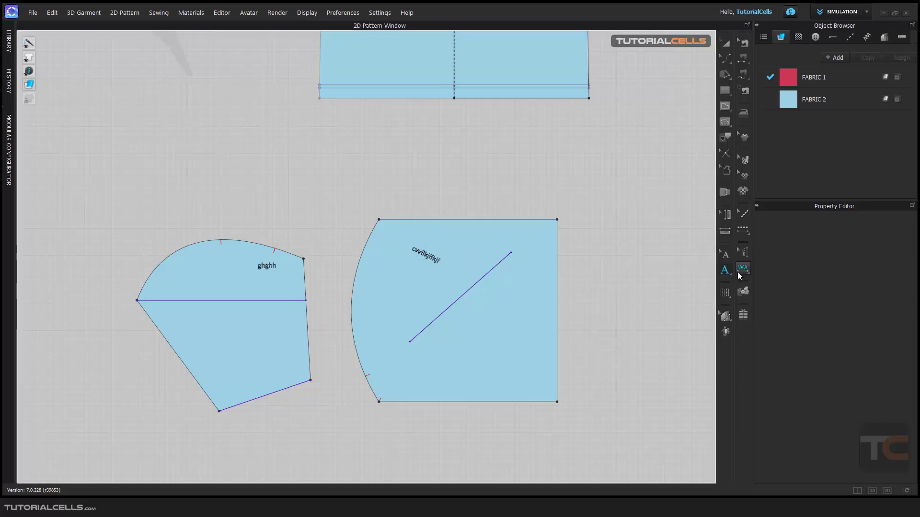
# Retype the tilted annotation's text so it reads '455'
pyautogui.click(432, 258)
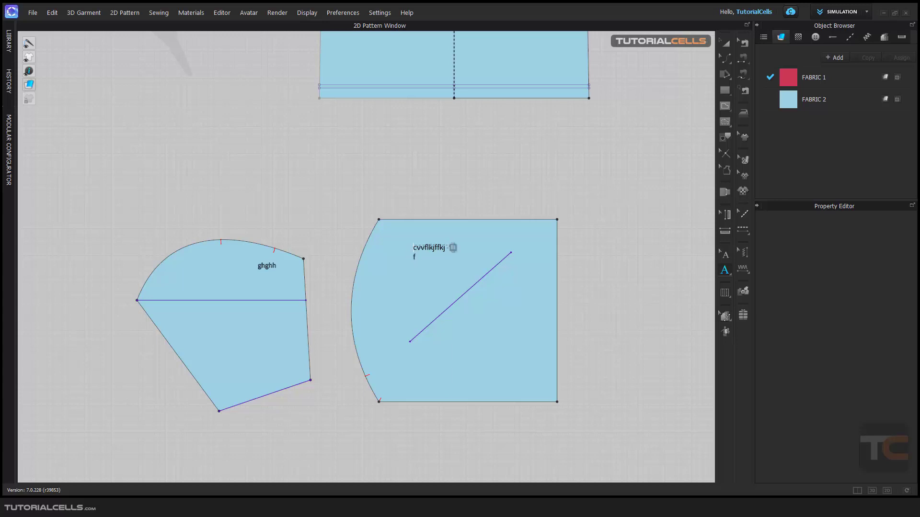
pyautogui.write('bbn')
pyautogui.write('bncvv ')
pyautogui.write('00')
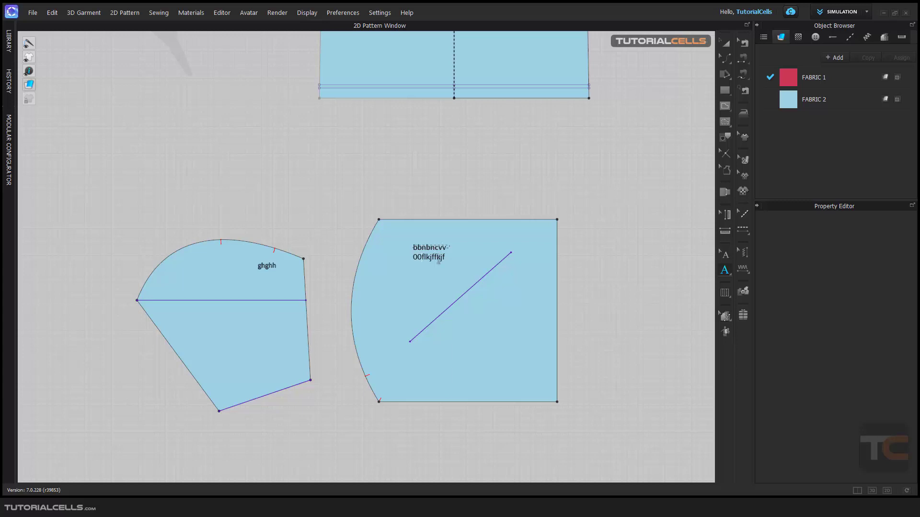
pyautogui.press('BackSpace')
pyautogui.press('BackSpace')
pyautogui.press('BackSpace')
pyautogui.press('BackSpace')
pyautogui.press('BackSpace')
pyautogui.press('BackSpace')
pyautogui.press('BackSpace')
pyautogui.press('BackSpace')
pyautogui.press('BackSpace')
pyautogui.press('BackSpace')
# Add a Pattern Symbol to the square piece's right edge
pyautogui.click(725, 273)
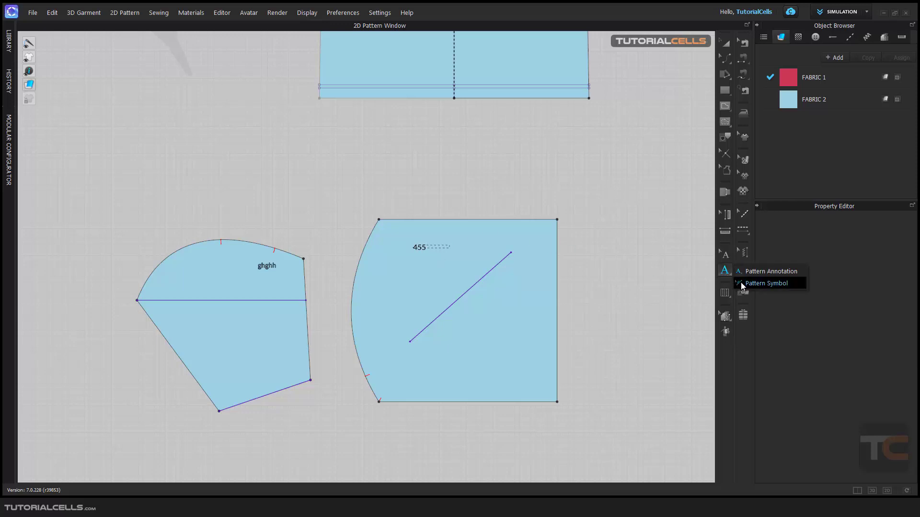
pyautogui.click(741, 283)
pyautogui.scroll(-2, 460, 270)
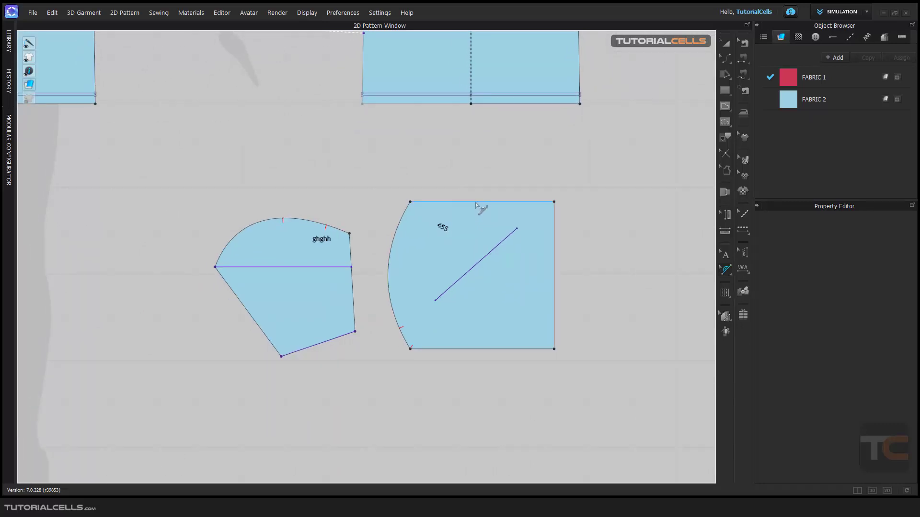
pyautogui.click(554, 251)
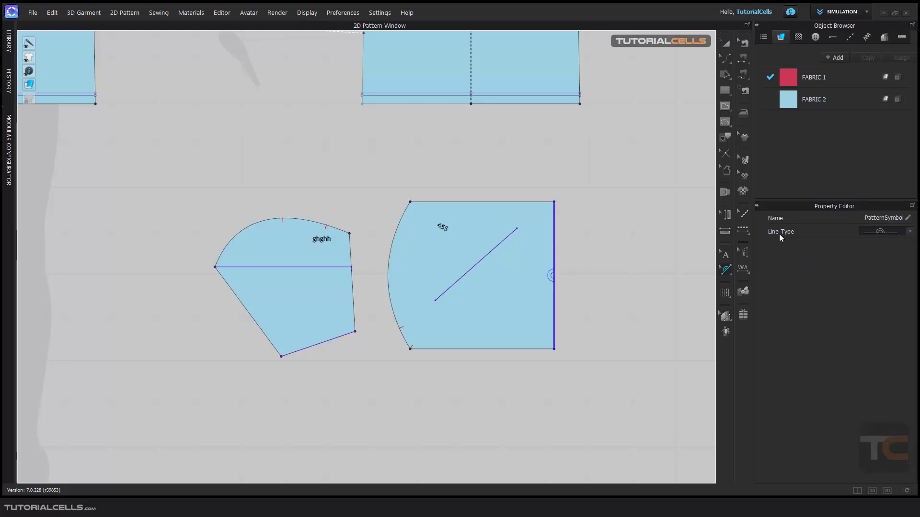
# Try the crossed and wavy line types, then set the edge symbol to the arrow style
pyautogui.click(910, 232)
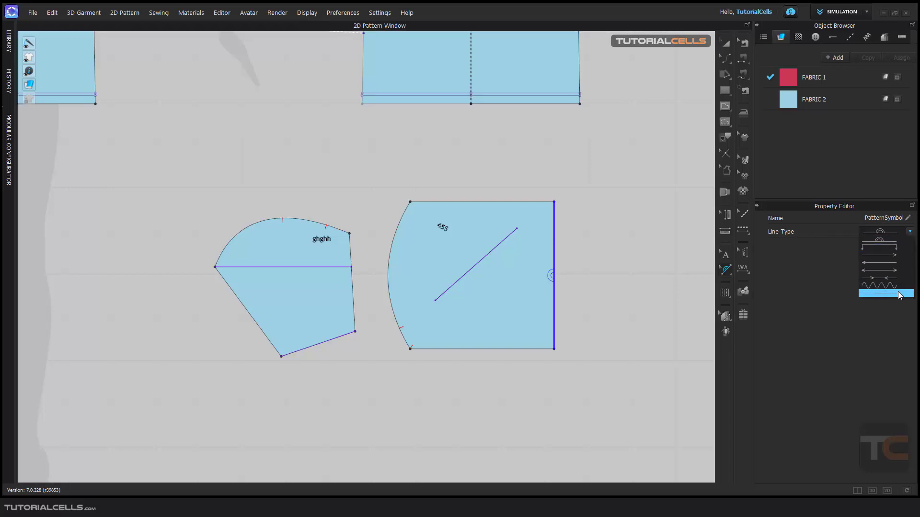
pyautogui.click(899, 293)
pyautogui.click(903, 238)
pyautogui.click(887, 283)
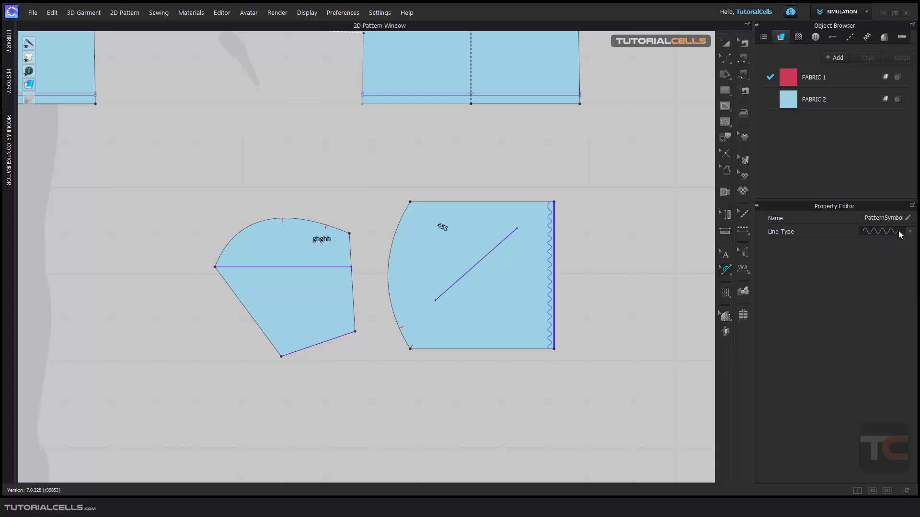
pyautogui.click(899, 234)
pyautogui.click(873, 266)
pyautogui.click(724, 106)
# Draw a short internal line inside the square piece with Internal Polygon/Line
pyautogui.click(762, 118)
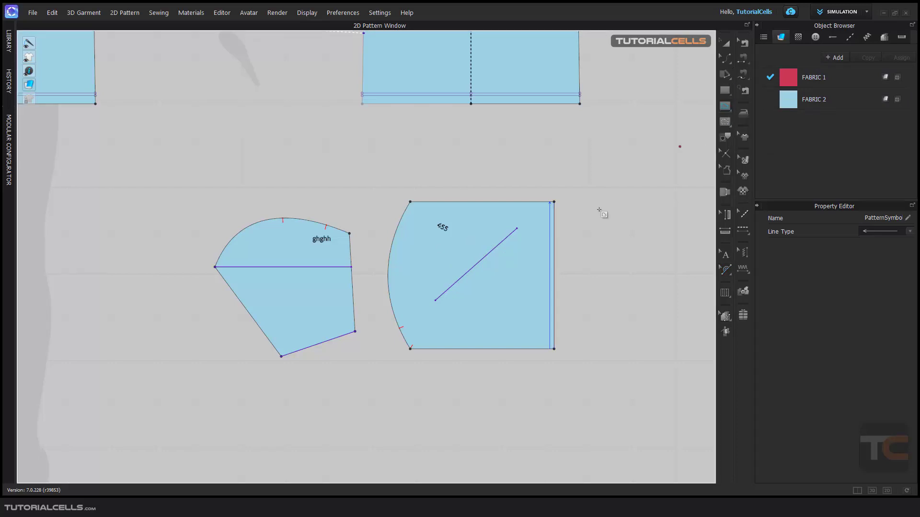
pyautogui.click(488, 325)
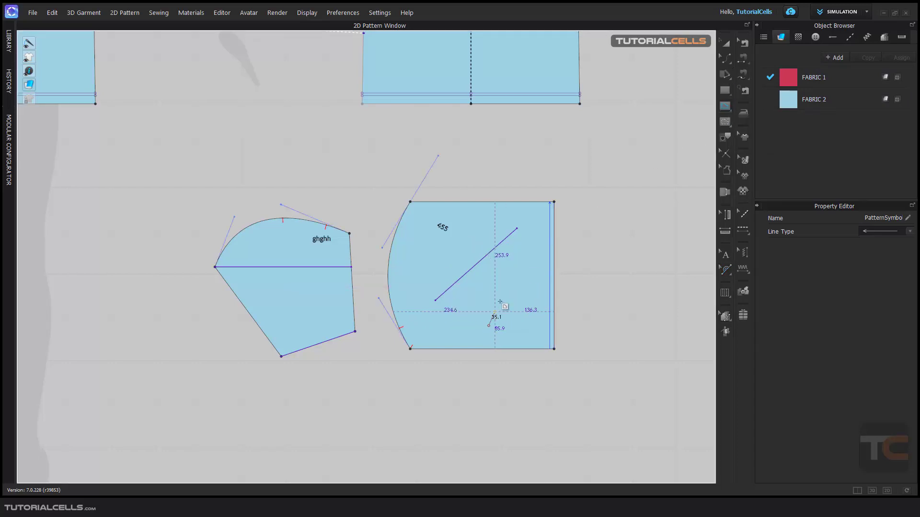
pyautogui.doubleClick(515, 268)
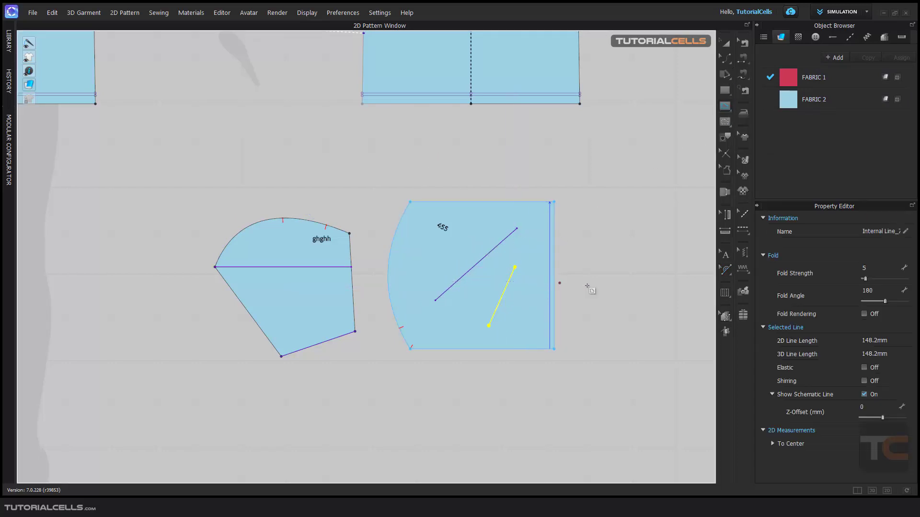
# Add a Pattern Symbol to the internal line, flip it, and set the arc-style line type
pyautogui.click(725, 274)
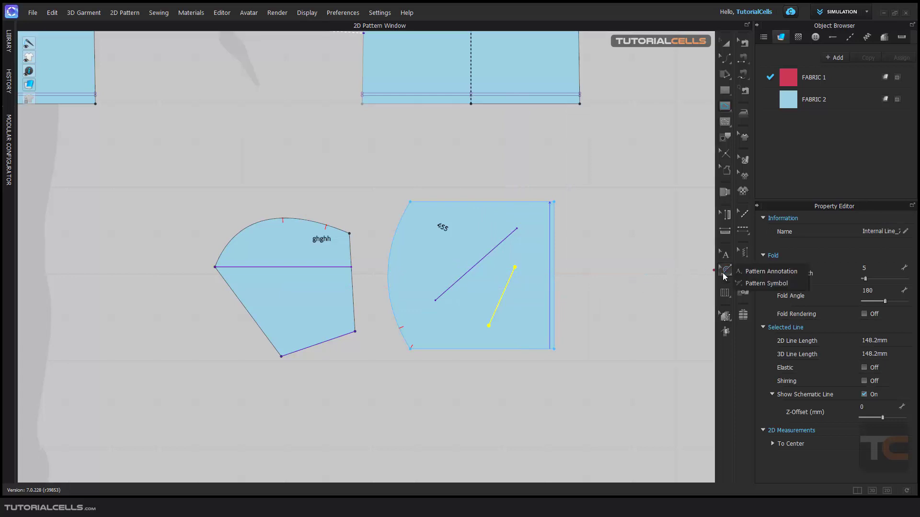
pyautogui.click(767, 283)
pyautogui.click(505, 292)
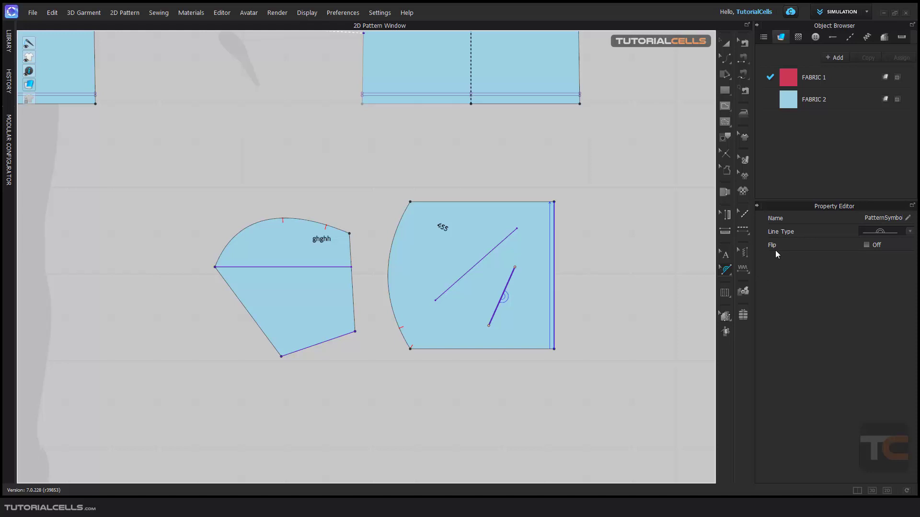
pyautogui.click(866, 245)
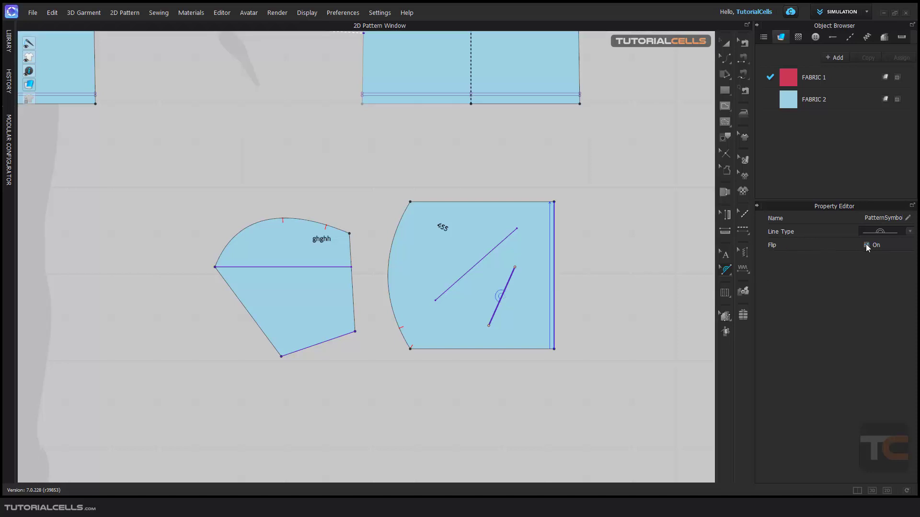
pyautogui.click(898, 232)
pyautogui.click(885, 266)
pyautogui.click(909, 231)
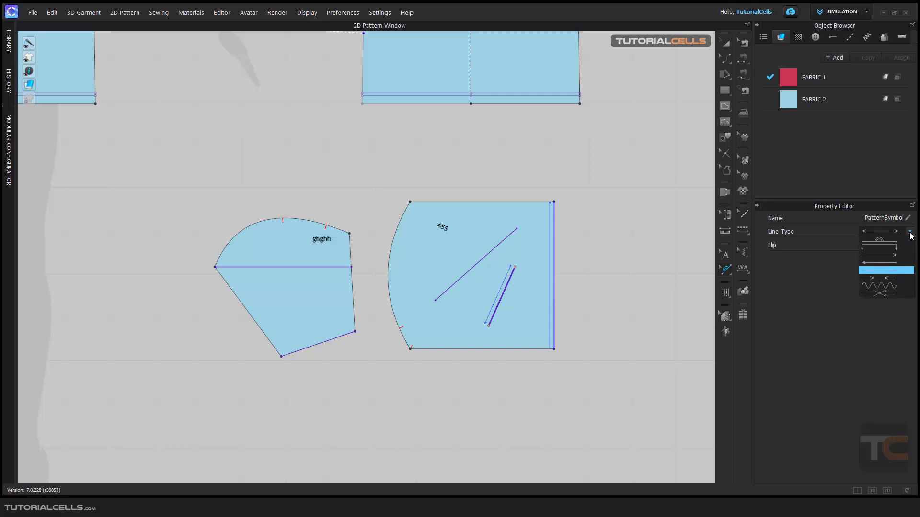
pyautogui.click(881, 245)
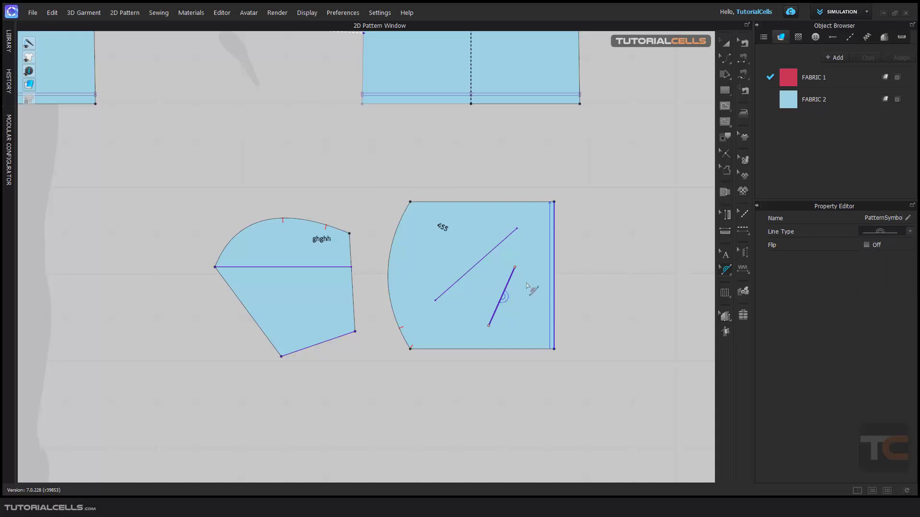
# Zoom out and center every garment pattern piece, then reselect the Pattern Annotation tool
pyautogui.moveTo(519, 272); pyautogui.dragTo(554, 341, button='middle')
pyautogui.scroll(-3, 553, 341)
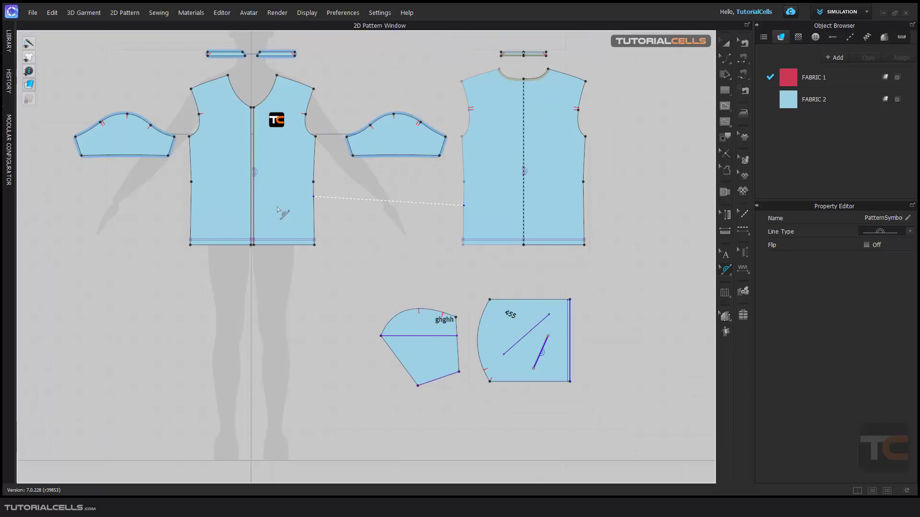
pyautogui.moveTo(280, 210); pyautogui.dragTo(321, 257, button='middle')
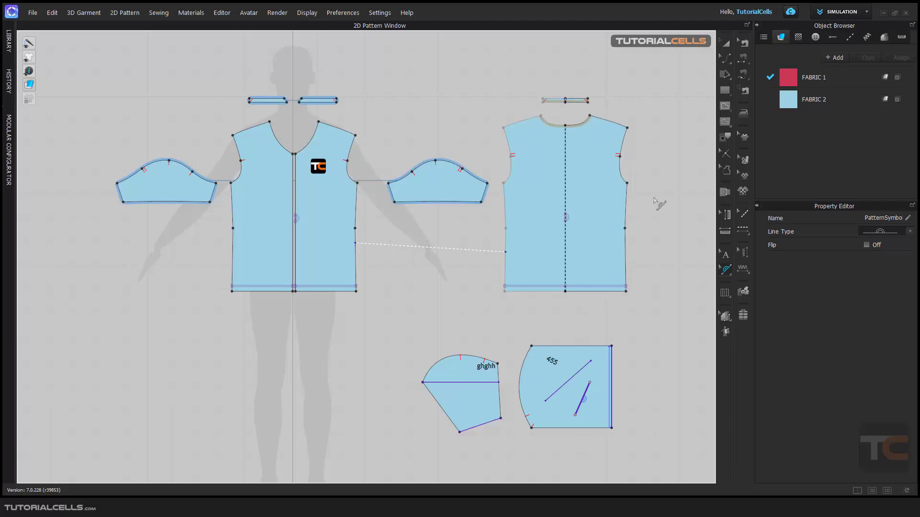
pyautogui.moveTo(656, 205); pyautogui.dragTo(644, 208, button='right')
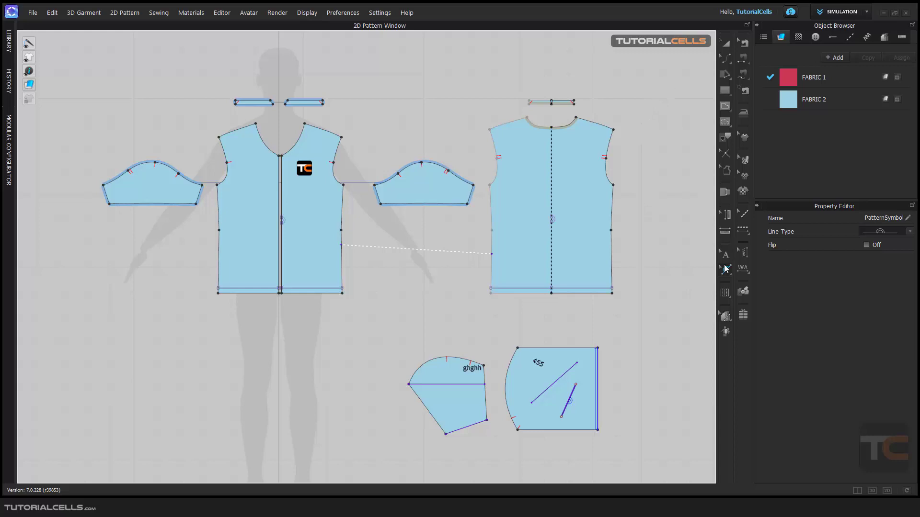
pyautogui.click(726, 269)
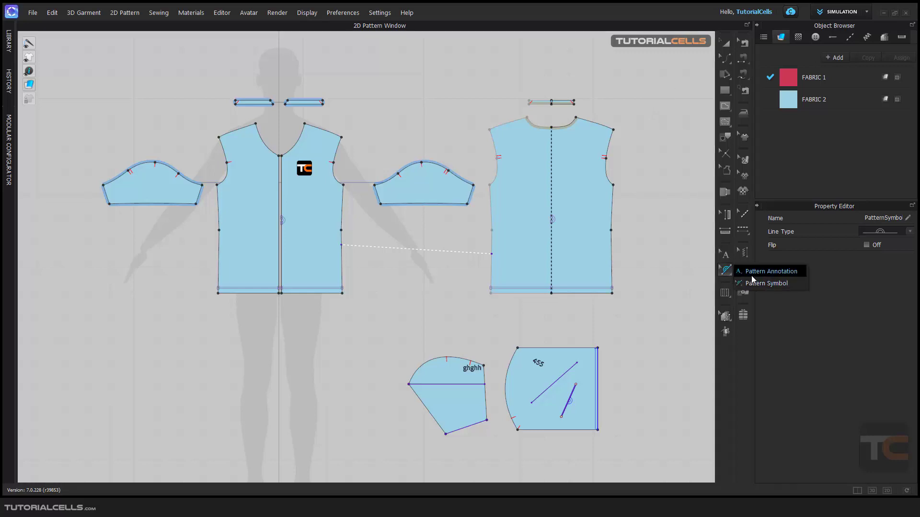
pyautogui.click(751, 277)
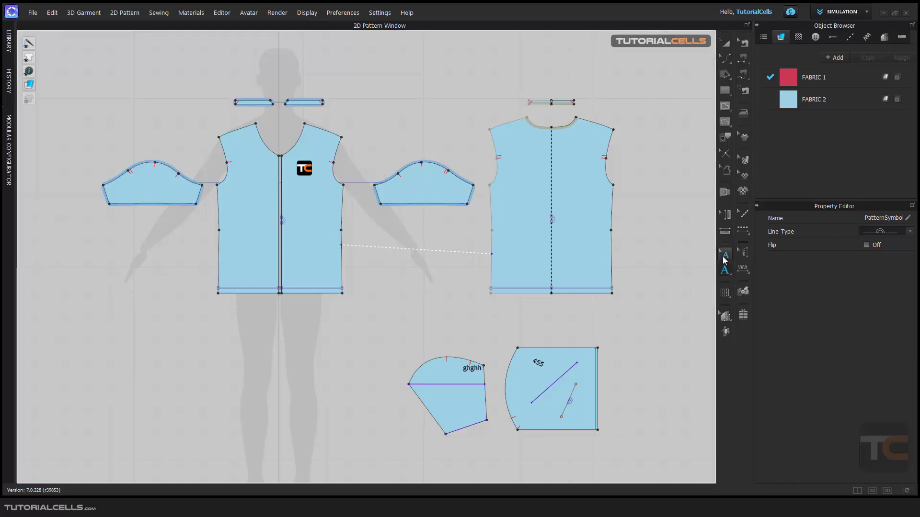